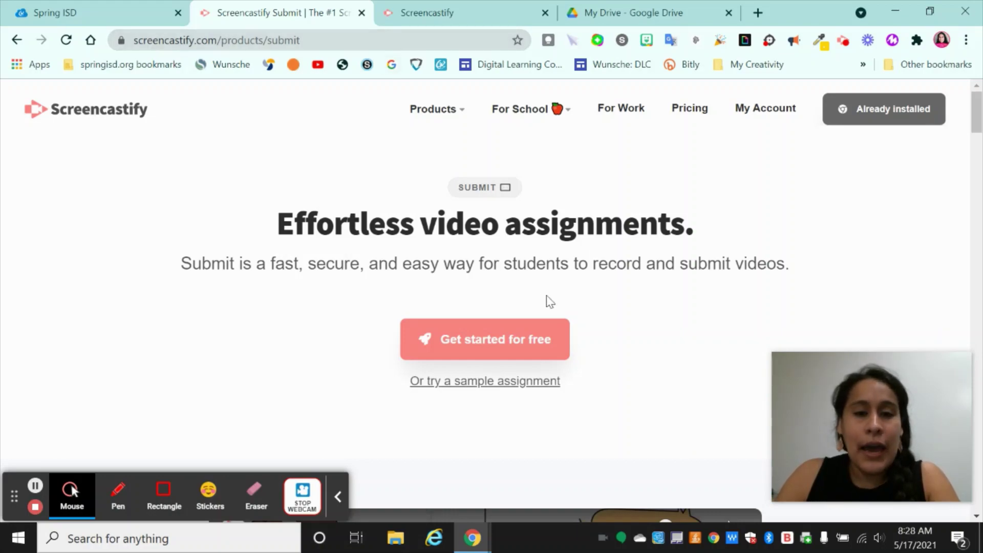
# Step: Look over the Screencastify Submit product page and open the sample assignment to see the student view
pyautogui.scroll(-8, 496, 191)
pyautogui.scroll(-13, 497, 191)
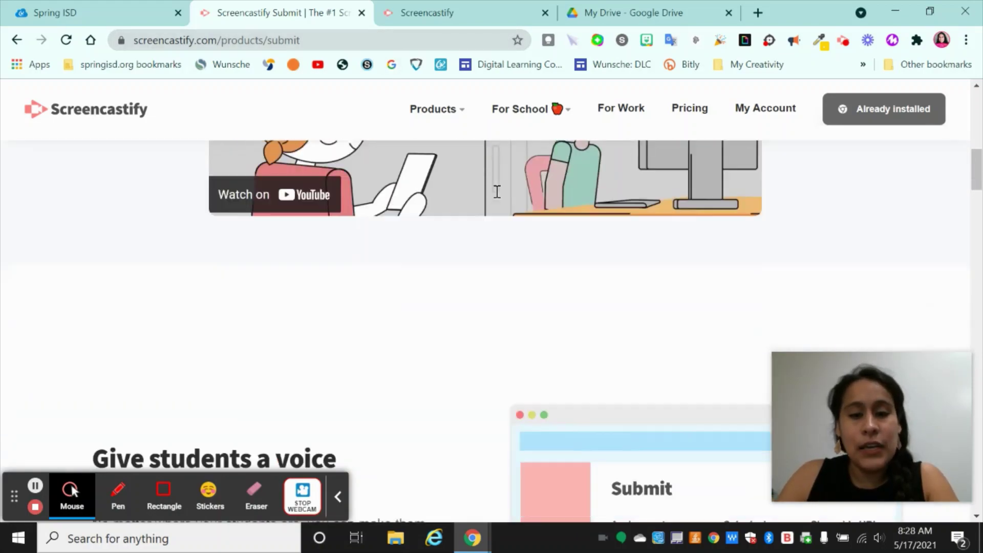
pyautogui.scroll(-5, 495, 191)
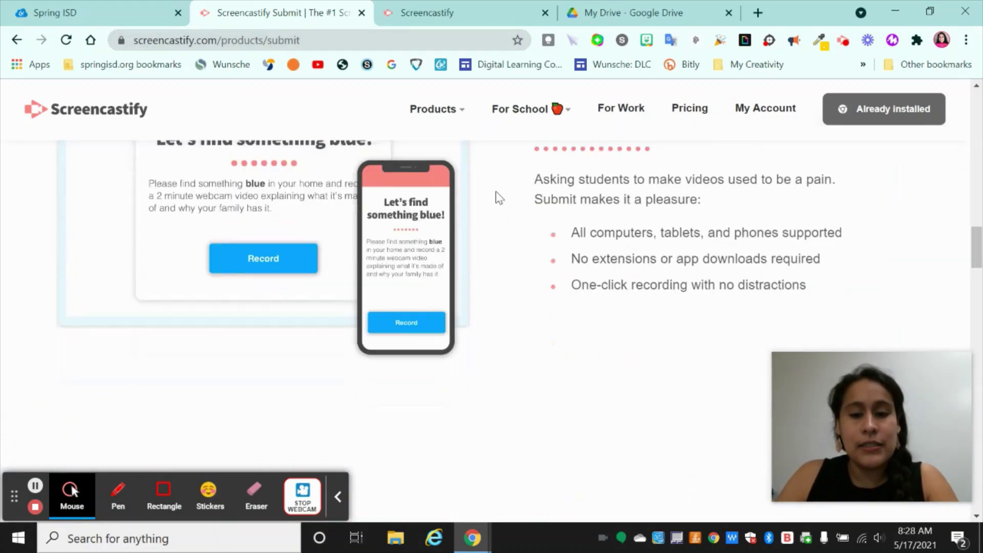
pyautogui.scroll(20, 495, 192)
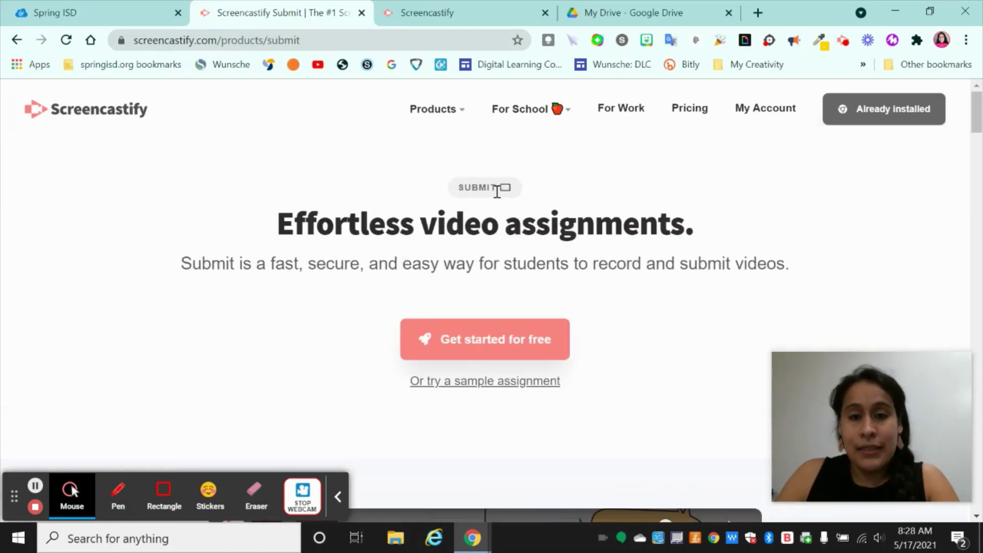
pyautogui.click(527, 388)
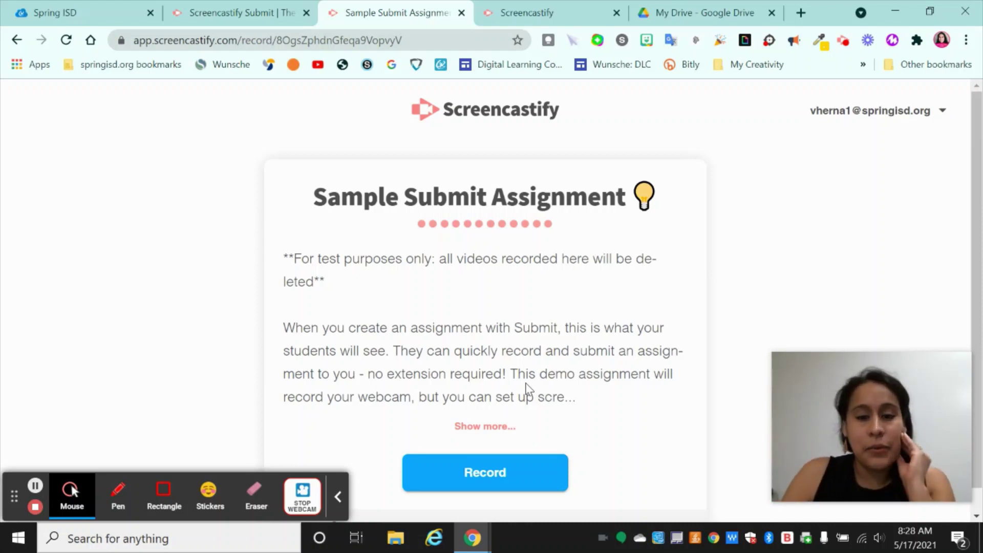
pyautogui.scroll(-1, 528, 392)
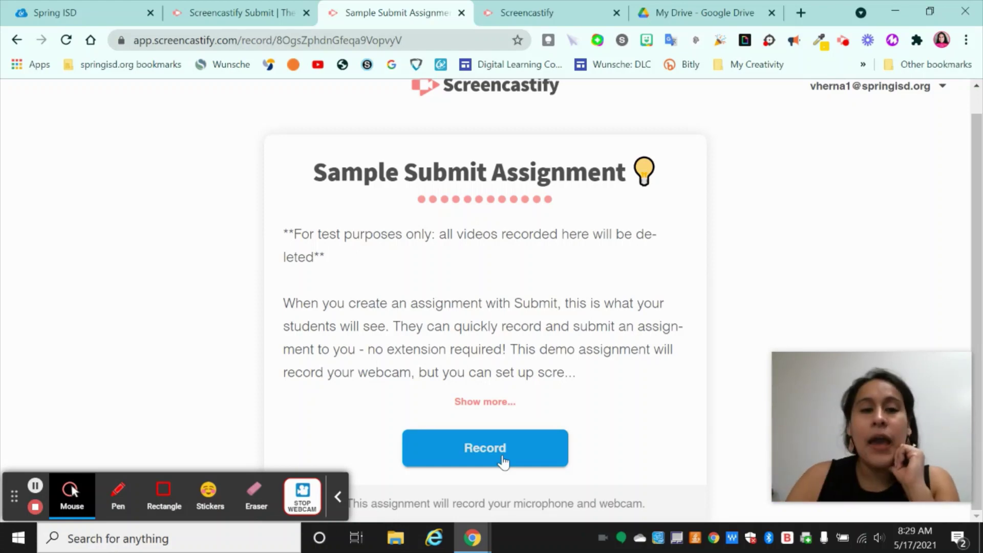
# Step: Return to the Submit product page, then open the Submit dashboard to review the My Assignments list
pyautogui.click(268, 11)
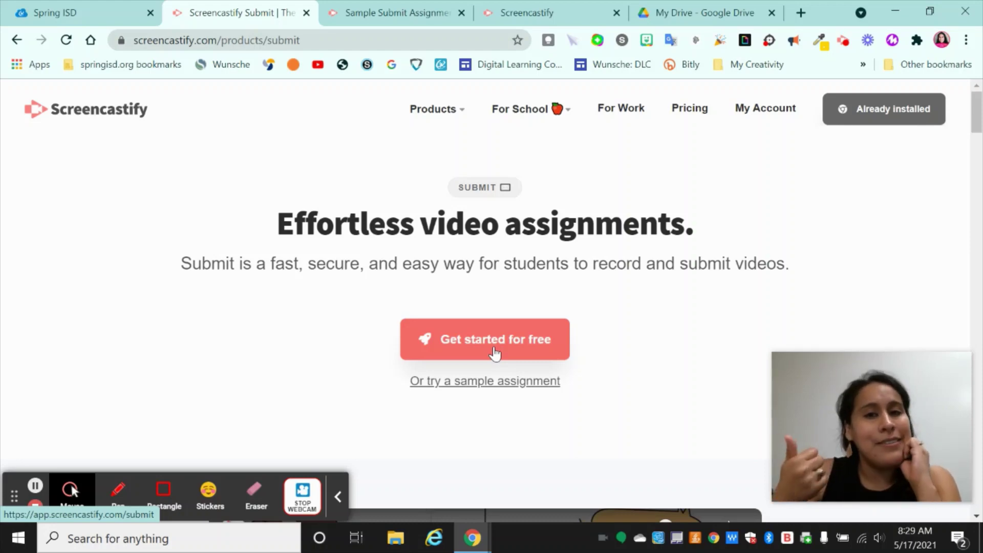
pyautogui.click(541, 7)
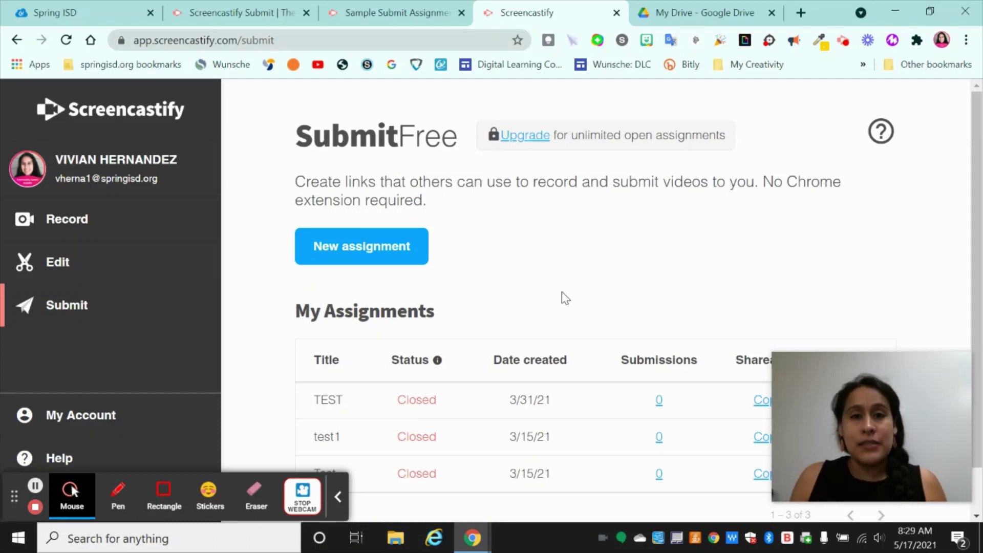
pyautogui.moveTo(874, 406); pyautogui.dragTo(836, 235)
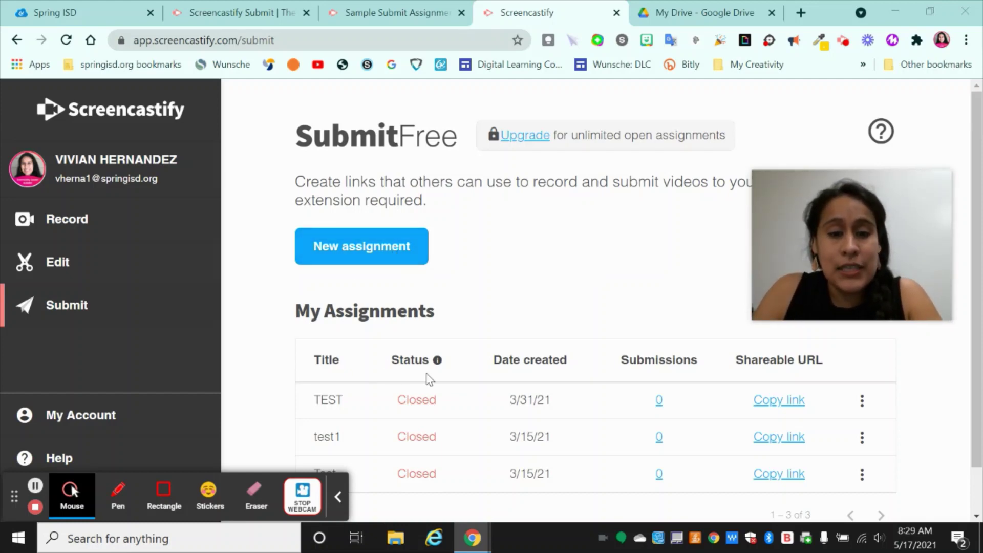
pyautogui.scroll(-1, 430, 379)
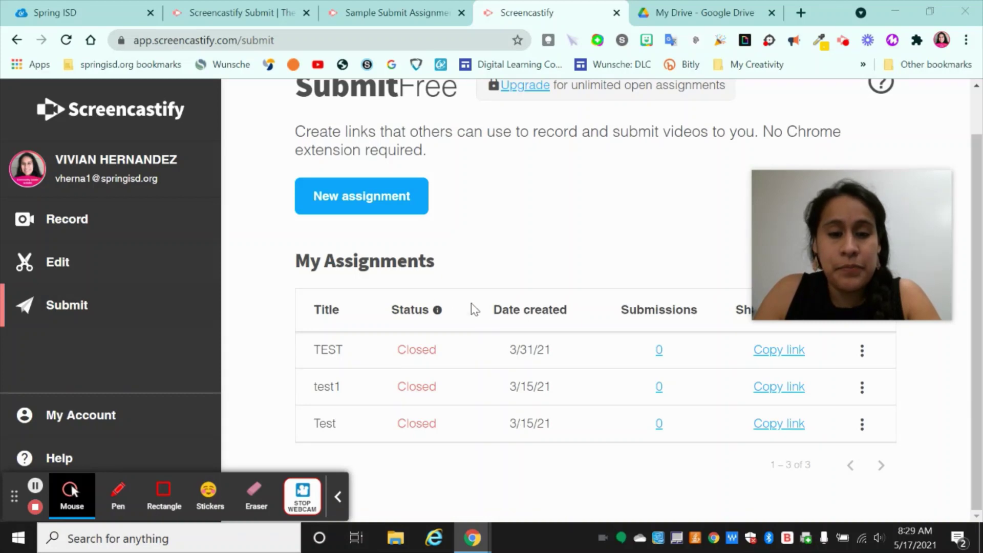
# Step: Reopen the TEST assignment and try to create a new assignment while it is open, declining the upgrade
pyautogui.click(863, 359)
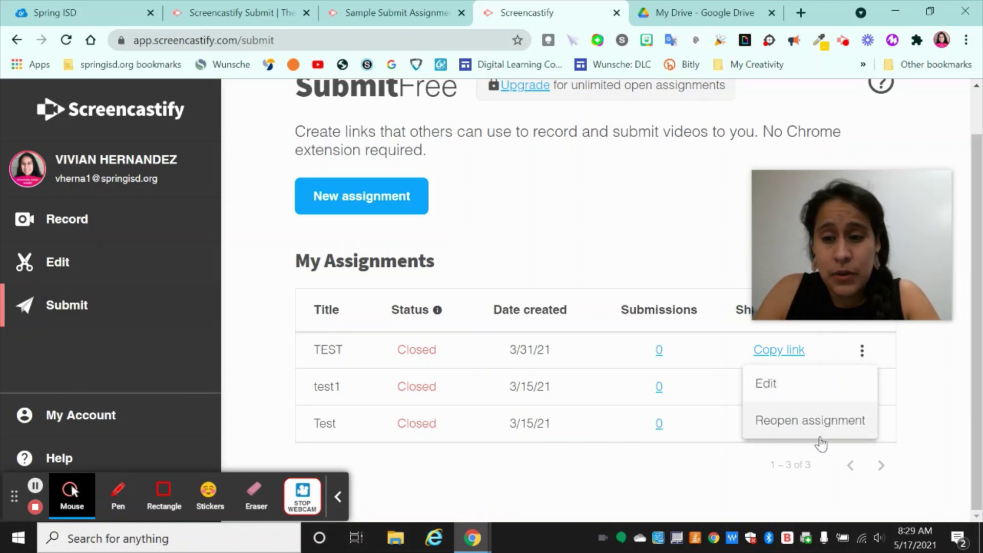
pyautogui.click(825, 435)
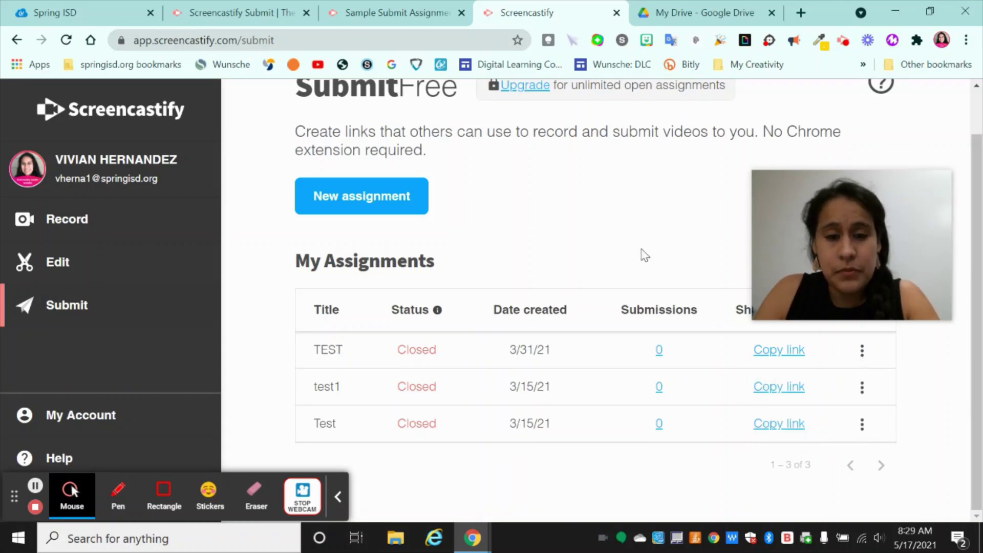
pyautogui.click(408, 200)
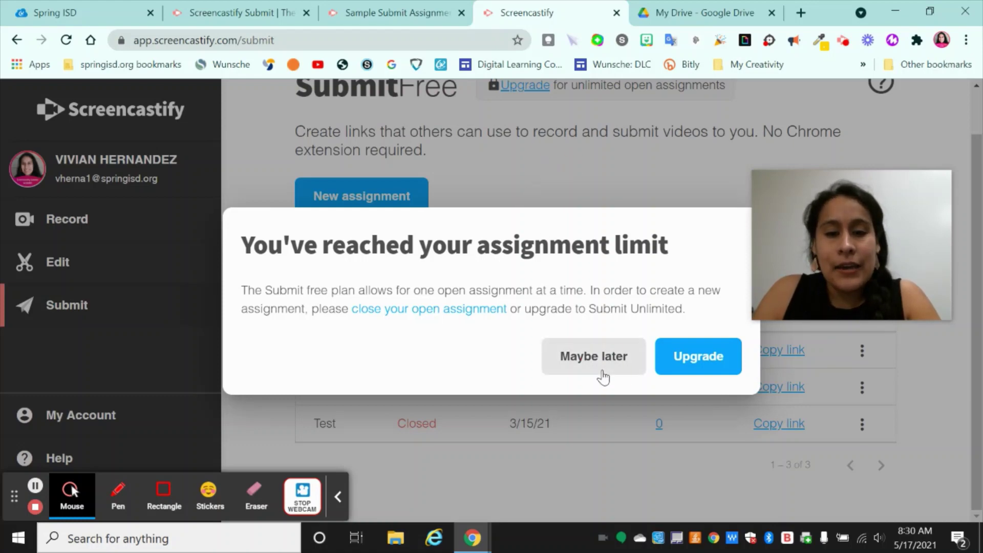
pyautogui.click(594, 357)
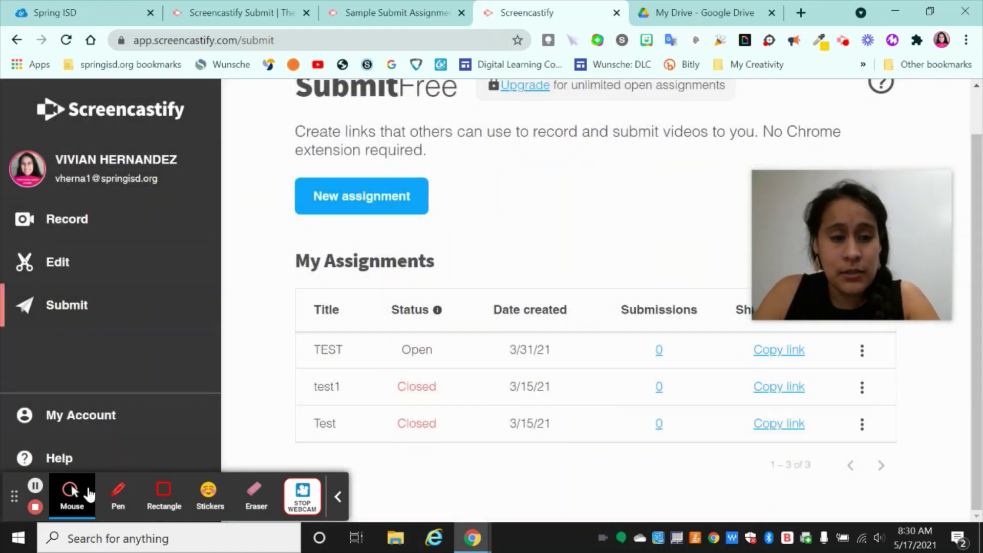
# Step: Close the TEST assignment dated 3/31/21 in the assignments list
pyautogui.click(68, 484)
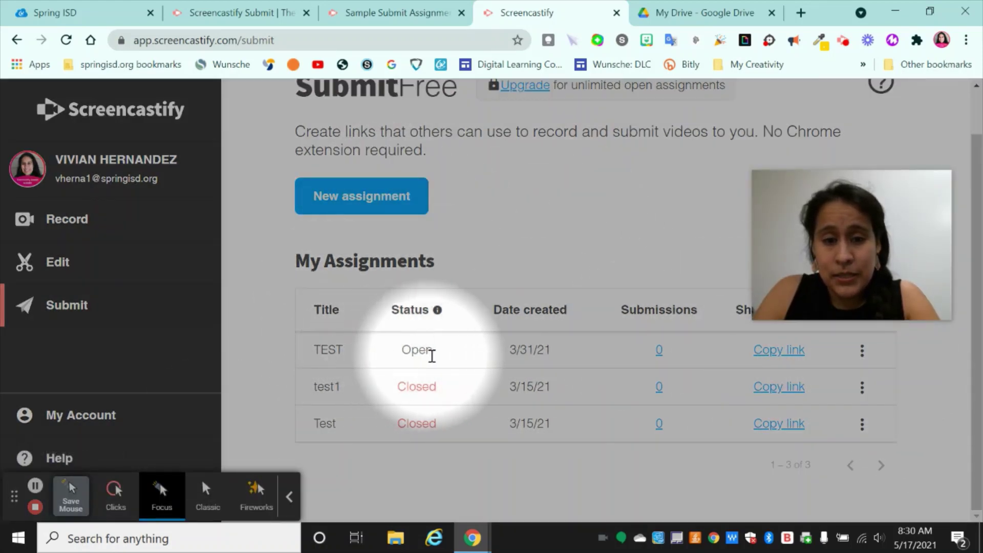
pyautogui.click(863, 352)
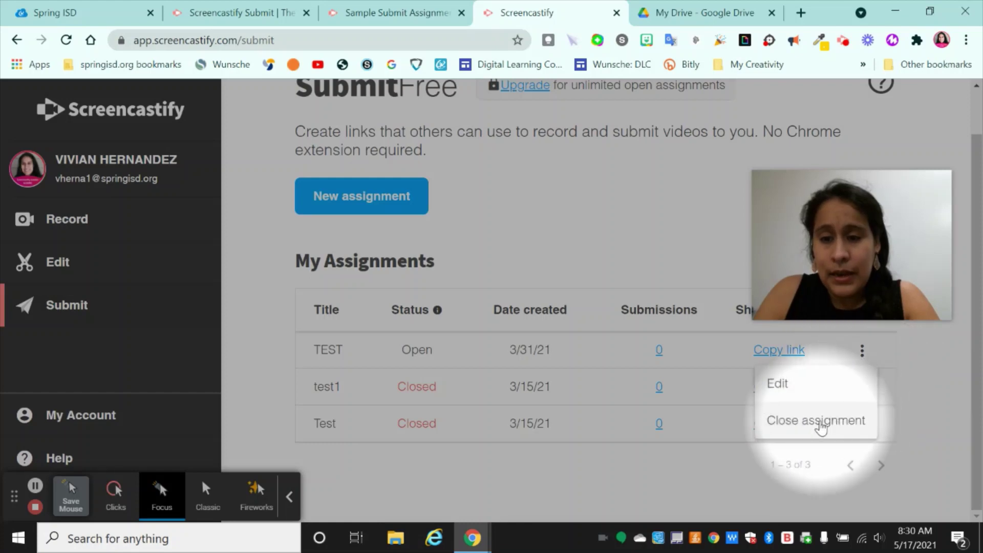
pyautogui.click(820, 422)
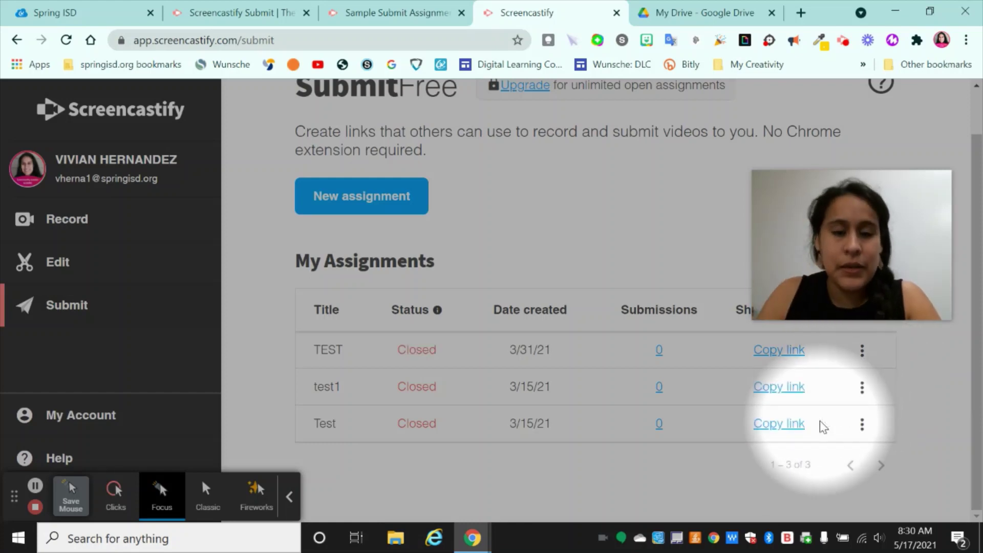
# Step: Start a new assignment with "Screen recording only" as the recording type
pyautogui.click(364, 211)
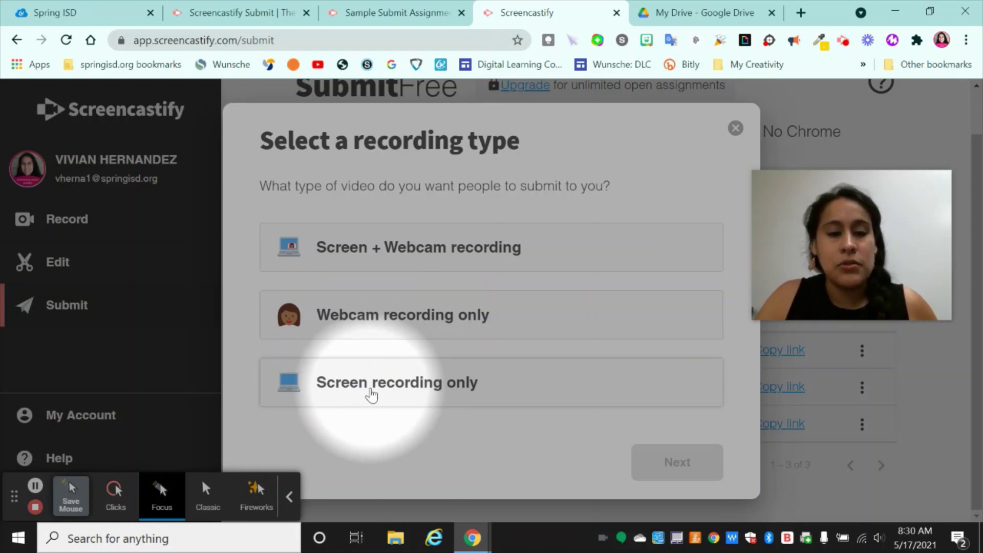
pyautogui.click(371, 394)
pyautogui.scroll(-1, 375, 397)
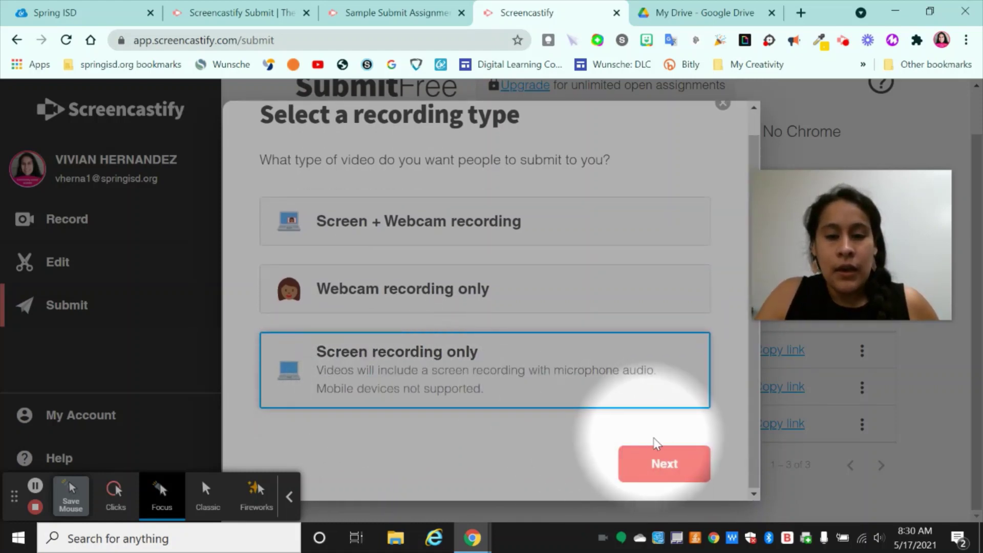
pyautogui.click(661, 466)
# Step: Title the assignment "Hello", enter the instructions "Say Hello" and continue to the settings
pyautogui.click(318, 279)
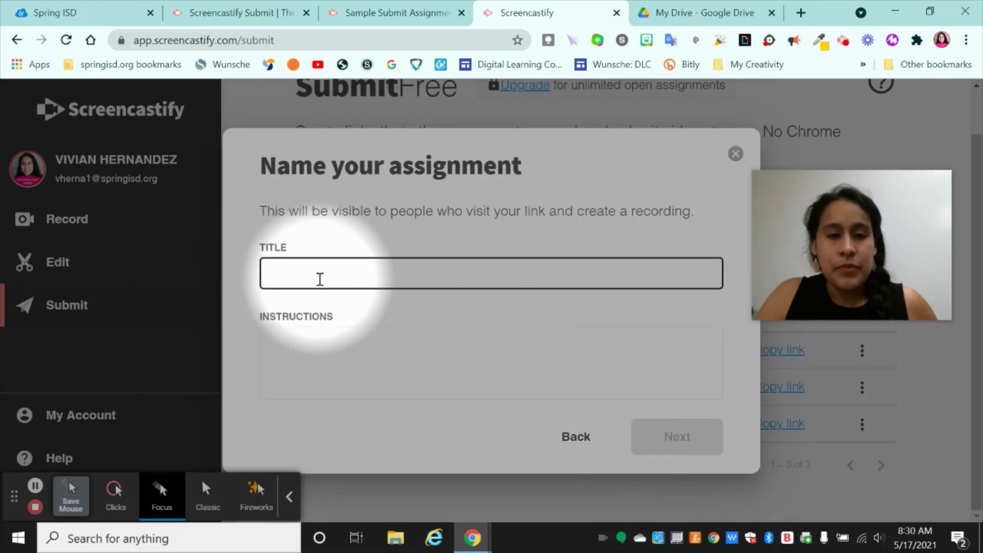
pyautogui.write('Hello')
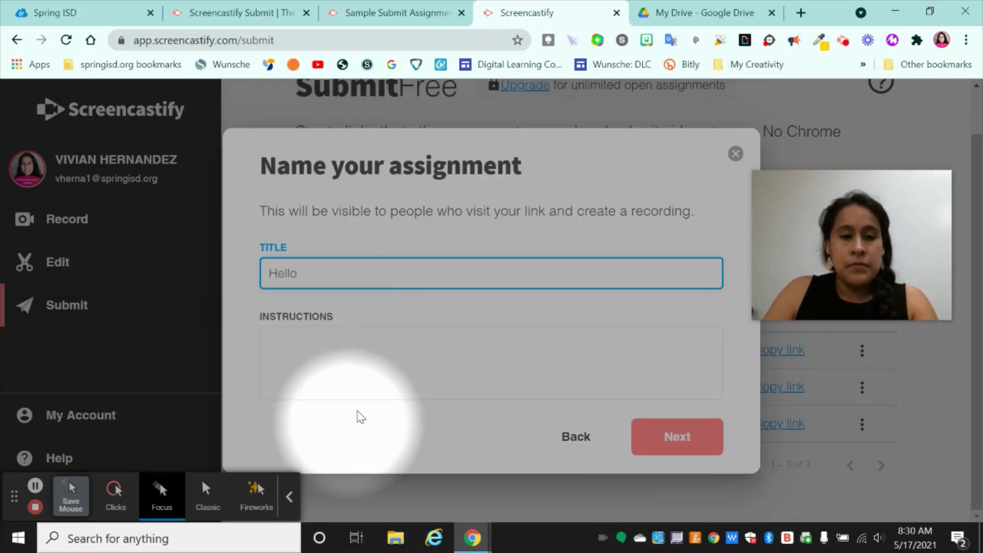
pyautogui.click(388, 360)
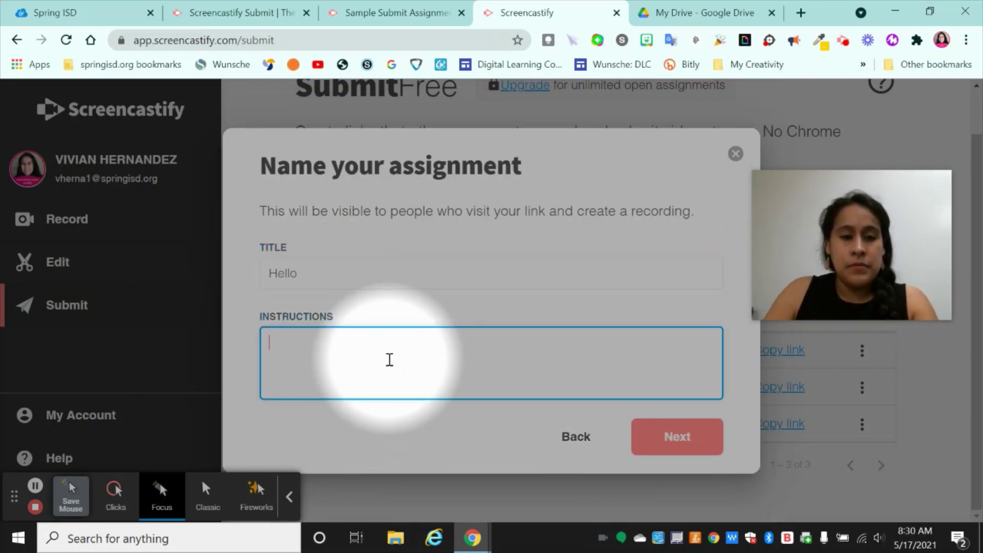
pyautogui.write('S')
pyautogui.write('ay H')
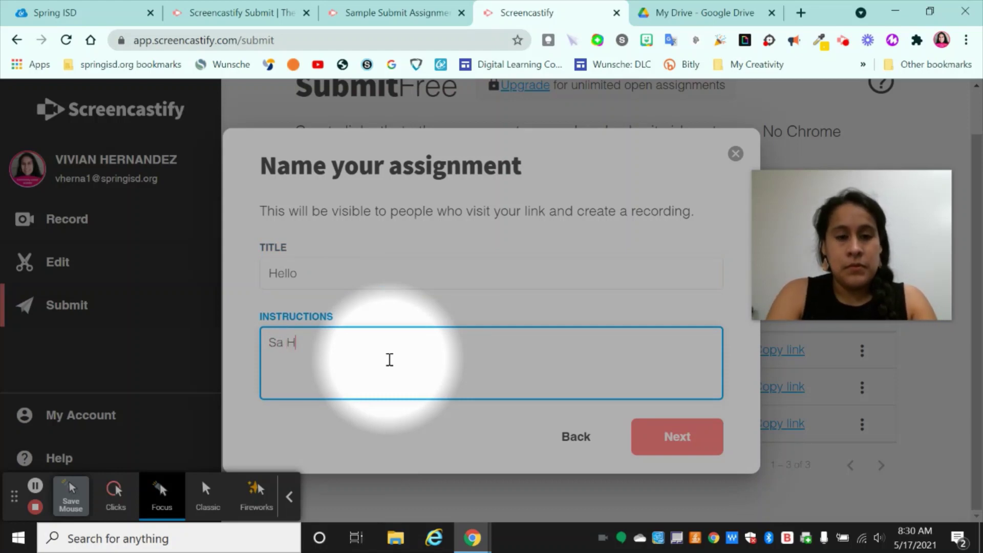
pyautogui.press('BackSpace')
pyautogui.press('BackSpace')
pyautogui.write('y Hello')
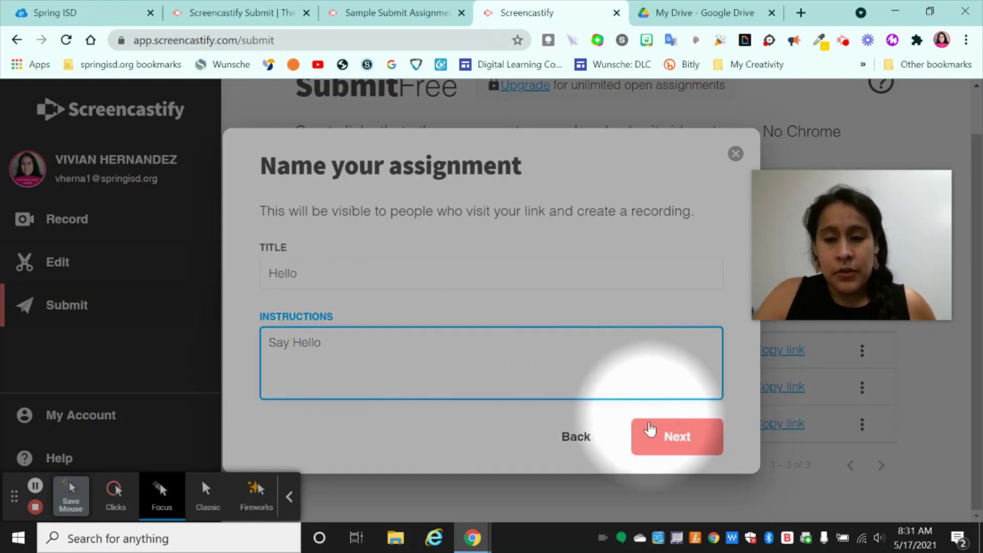
pyautogui.click(646, 438)
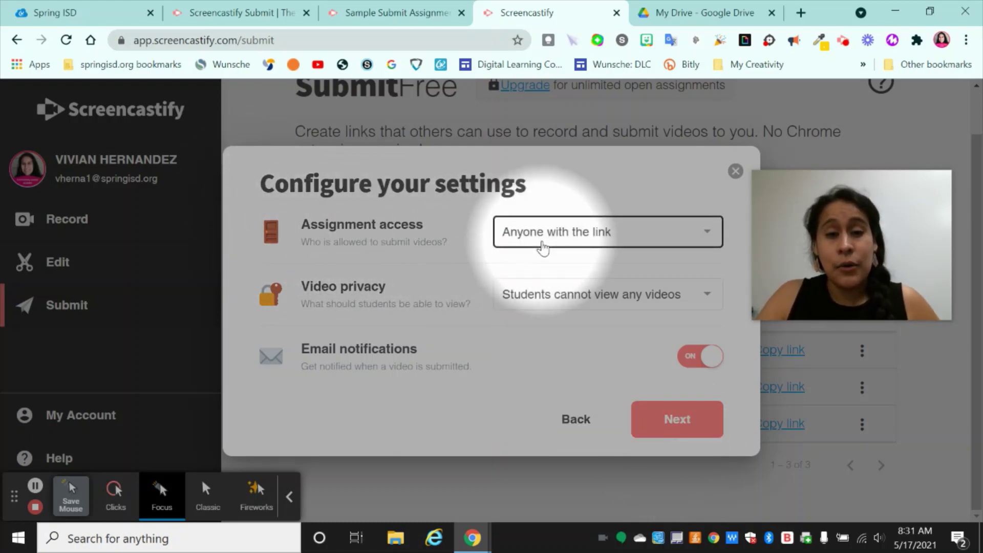
# Step: Set the assignment access to "Anyone in my organization"
pyautogui.click(544, 249)
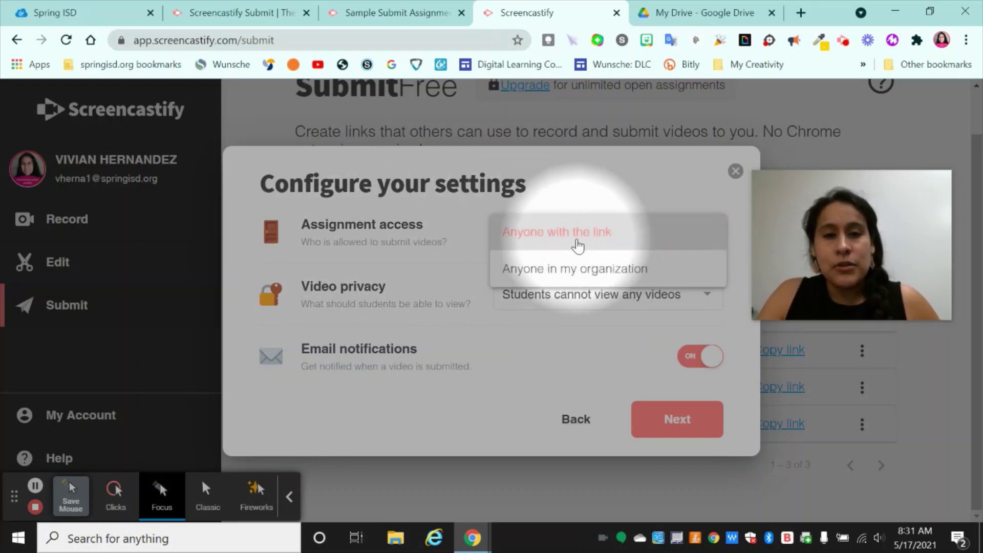
pyautogui.click(578, 245)
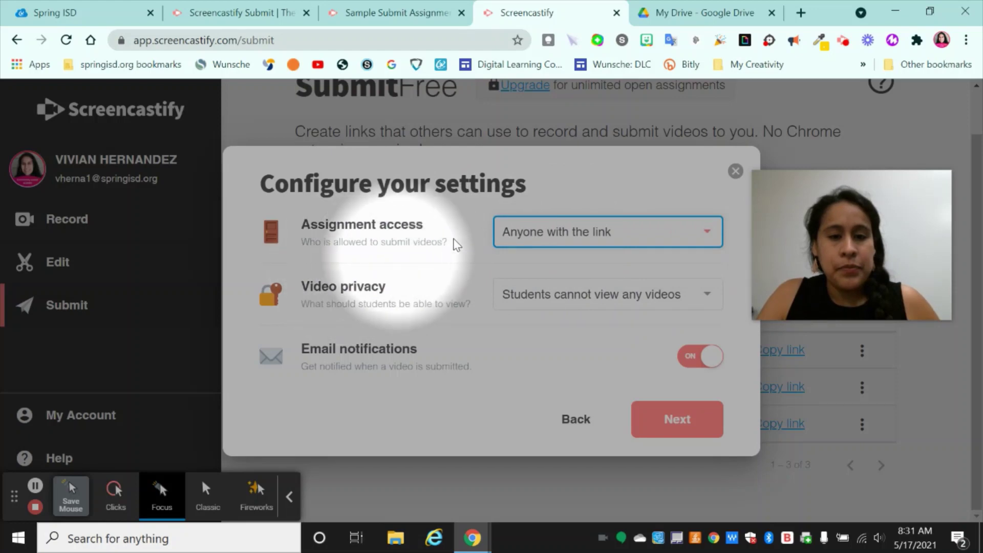
pyautogui.click(518, 228)
pyautogui.click(536, 265)
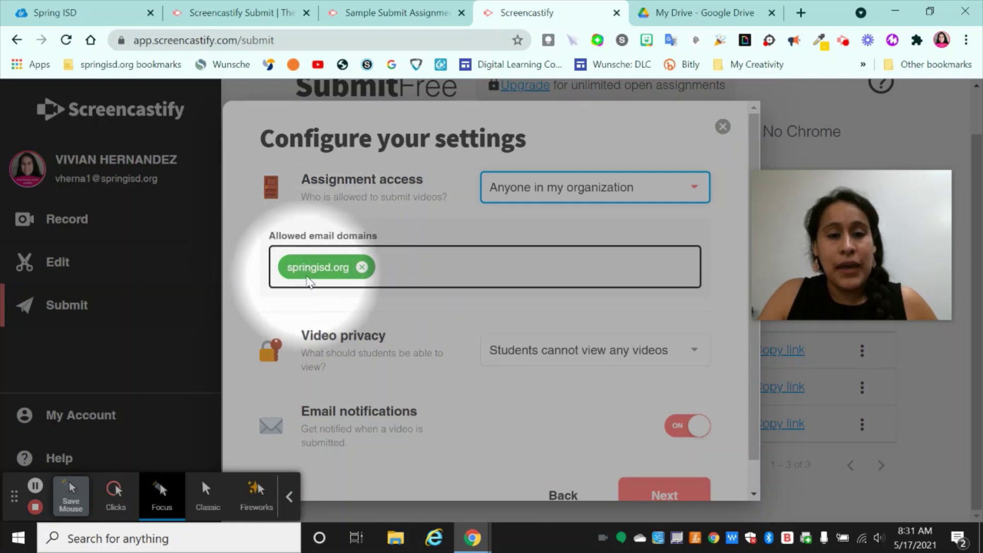
# Step: Add students.springisd.org to the allowed email domains
pyautogui.click(402, 268)
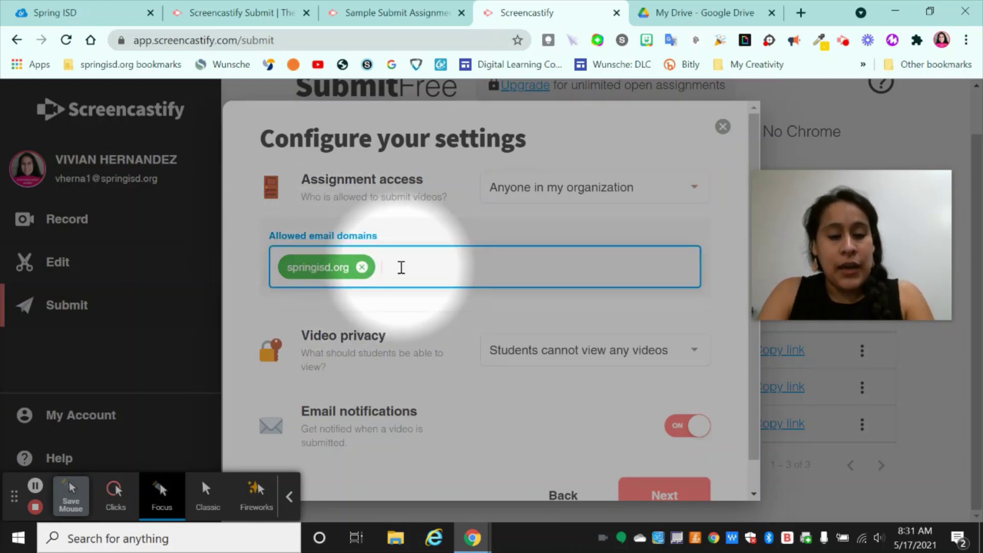
pyautogui.write('@studen')
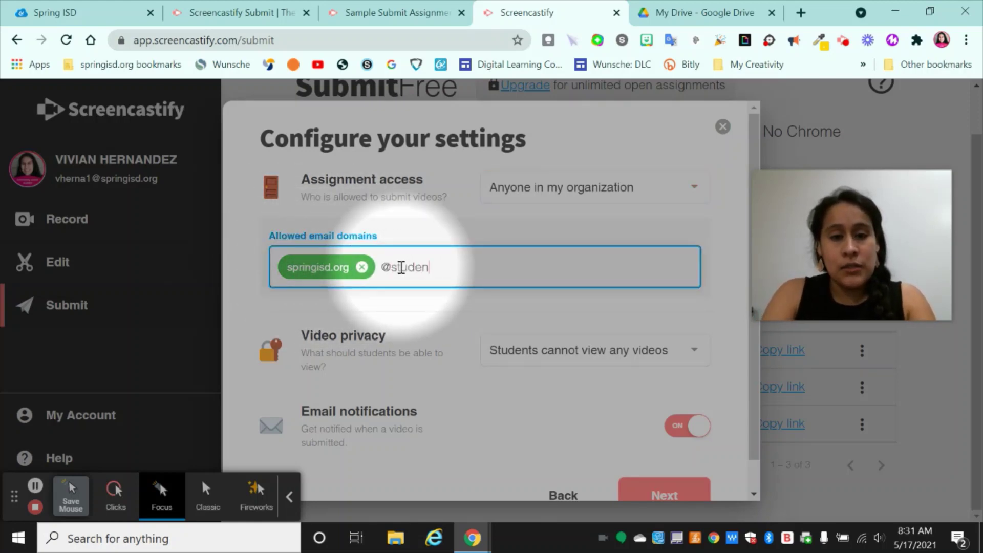
pyautogui.write('t.')
pyautogui.press('BackSpace')
pyautogui.write('sd.')
pyautogui.press('BackSpace')
pyautogui.press('BackSpace')
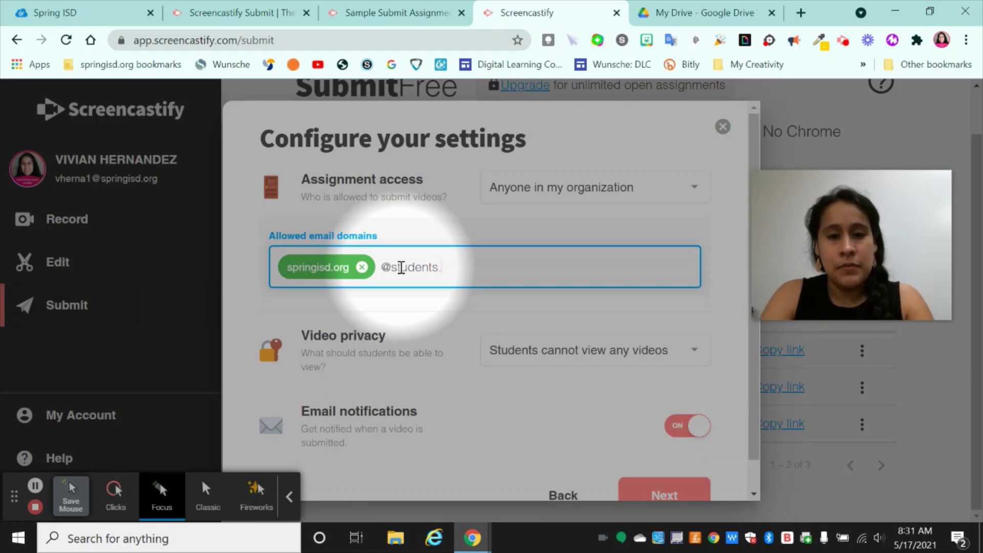
pyautogui.write('.springisd.org')
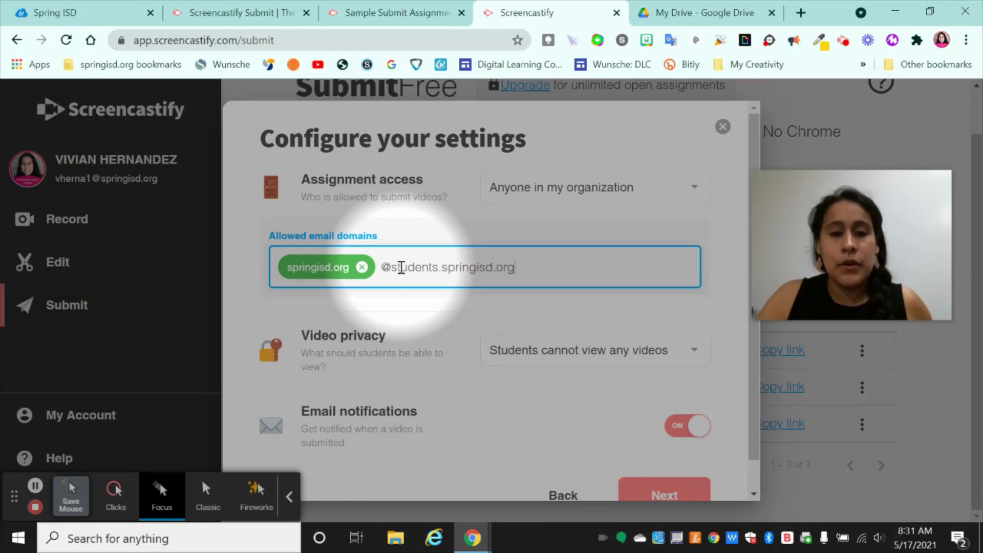
pyautogui.press('Return')
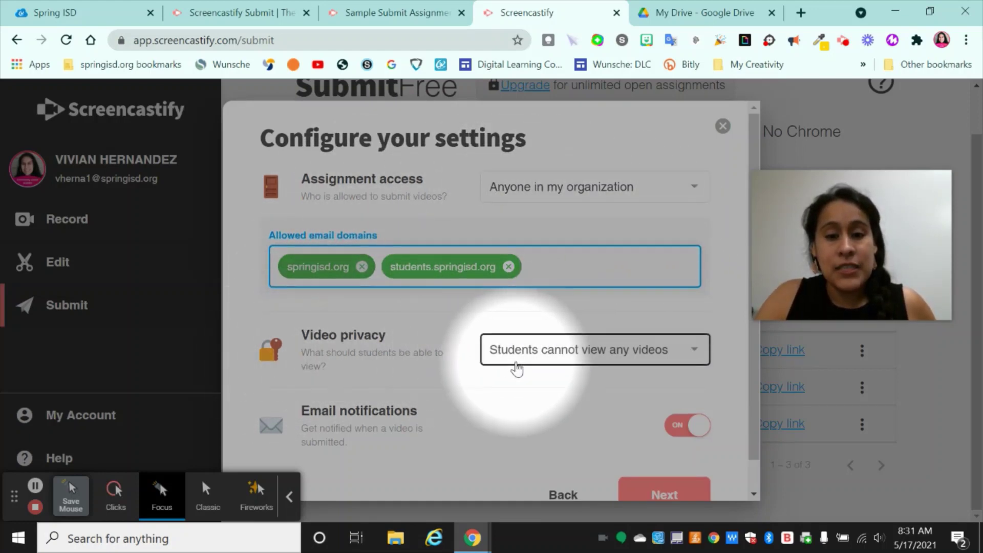
# Step: Set video privacy to "Students can view all videos", turn off email notifications and finish creating the assignment
pyautogui.scroll(-1, 528, 353)
pyautogui.click(527, 331)
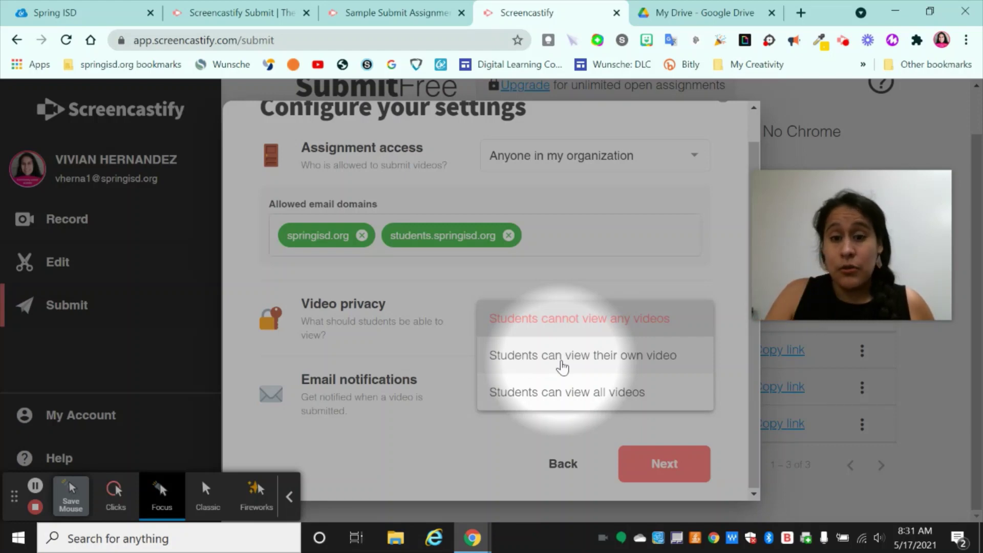
pyautogui.click(528, 391)
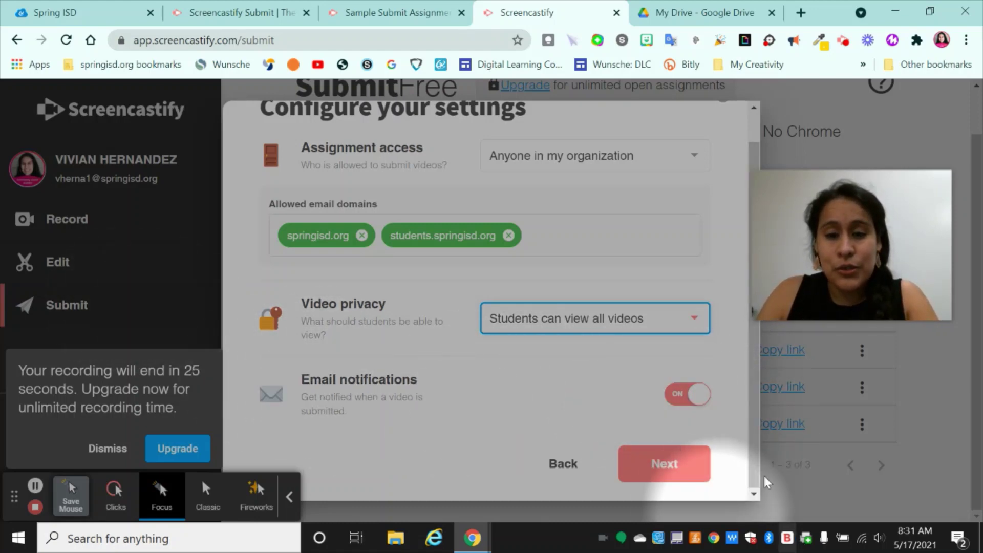
pyautogui.click(688, 394)
pyautogui.click(661, 464)
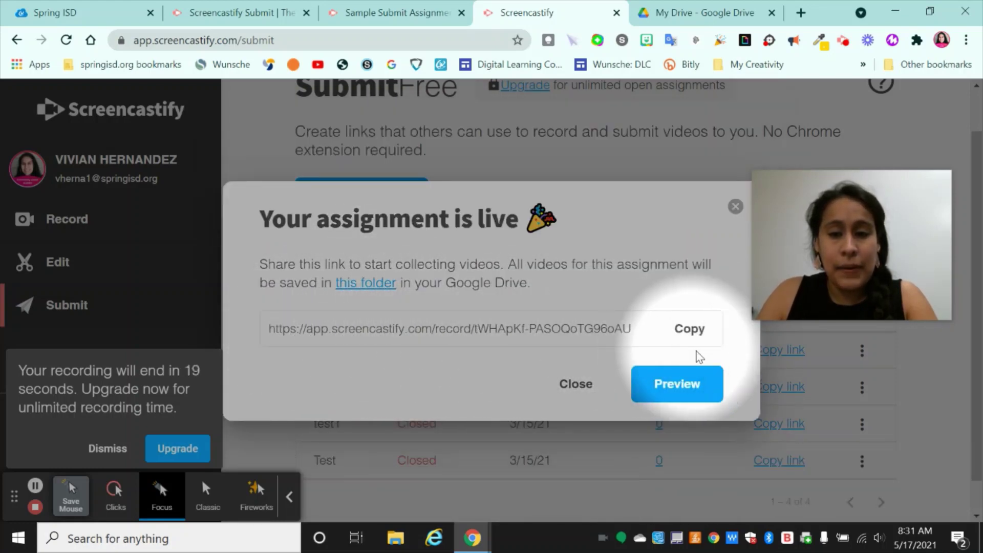
# Step: Copy the share link of the newly created live assignment
pyautogui.click(689, 331)
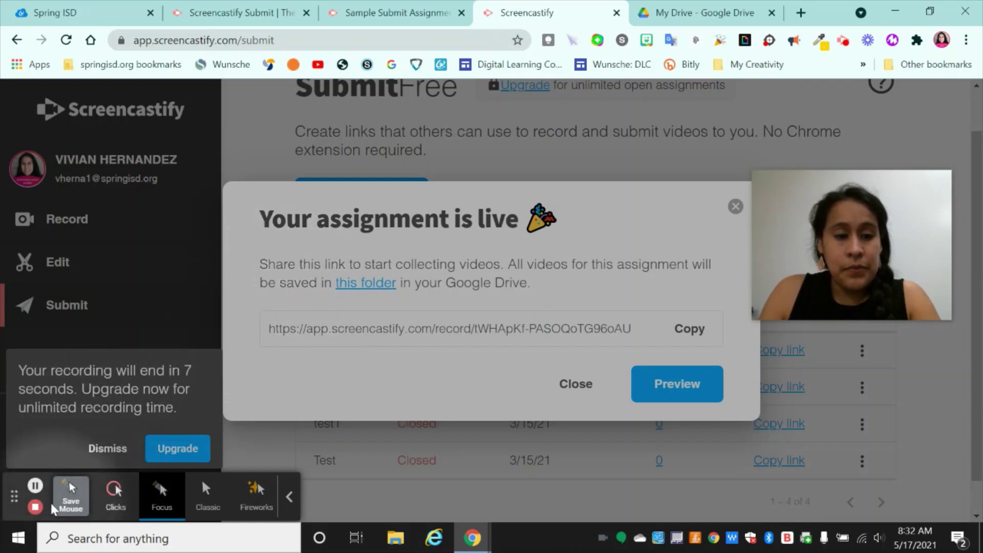
pyautogui.click(35, 507)
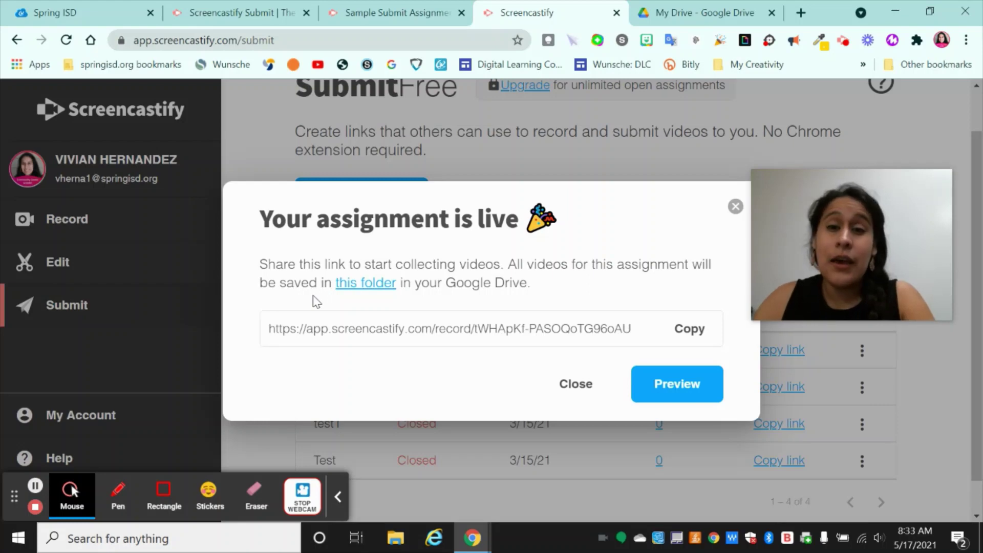
# Step: Switch to Google Drive and open the Screencastify Submit folder in My Drive, using the focus pointer effect
pyautogui.click(717, 12)
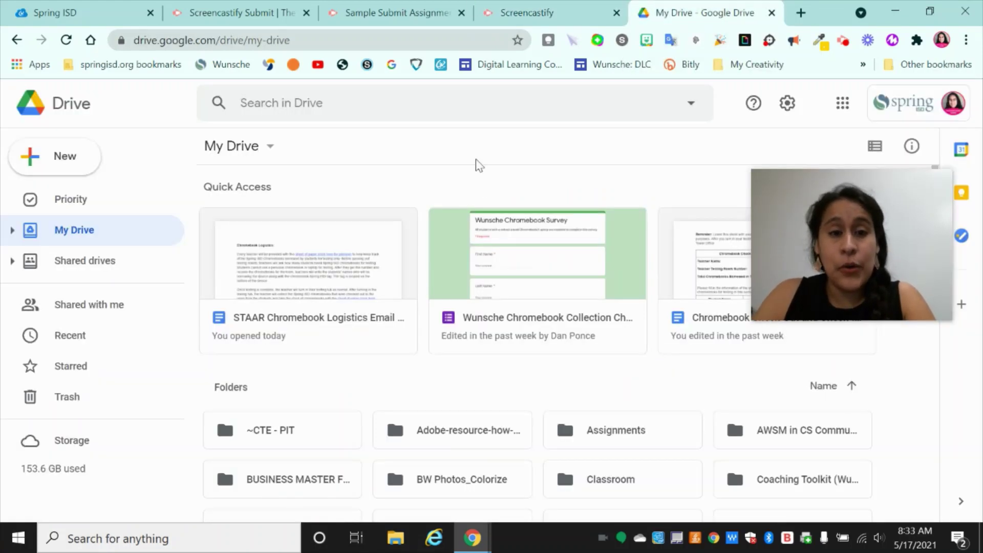
pyautogui.scroll(-8, 560, 263)
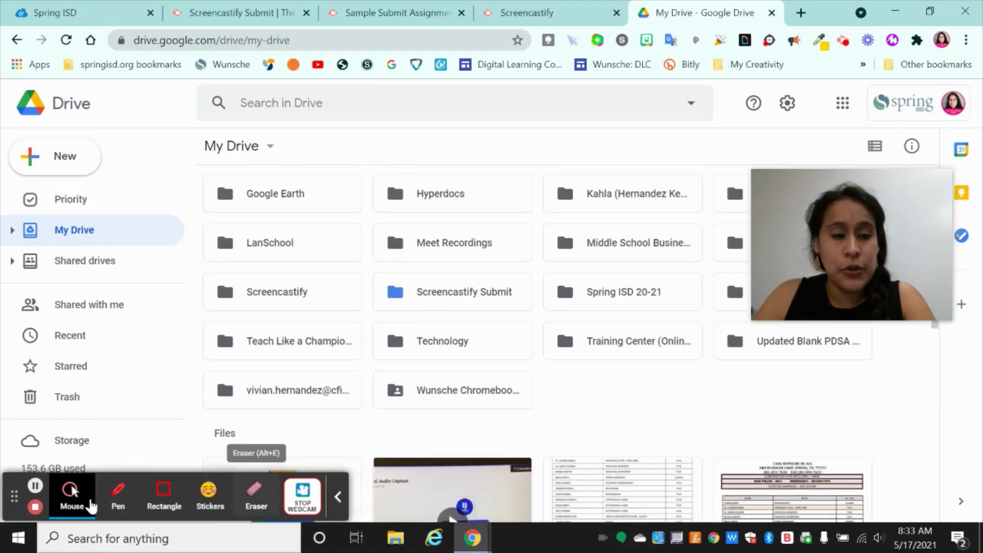
pyautogui.click(72, 493)
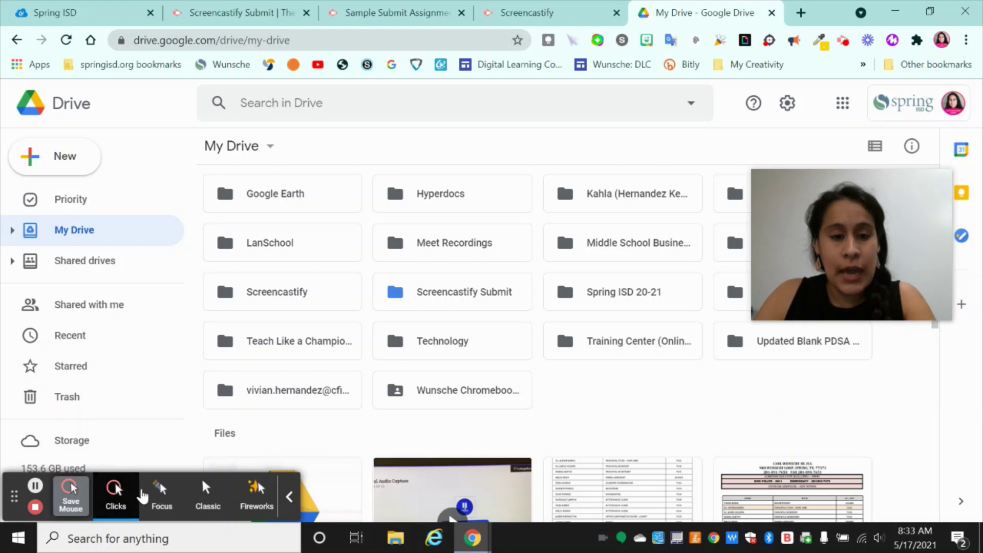
pyautogui.click(162, 494)
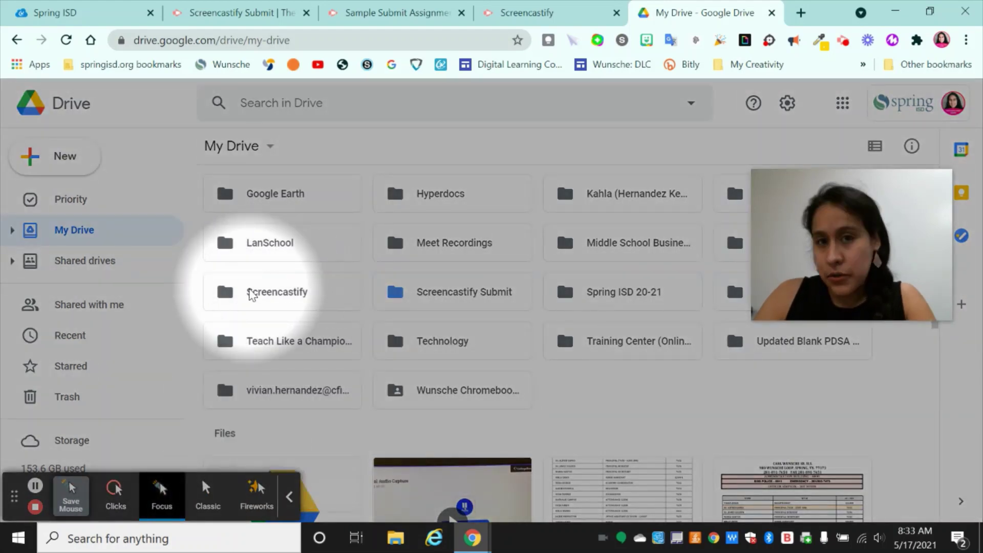
pyautogui.doubleClick(430, 299)
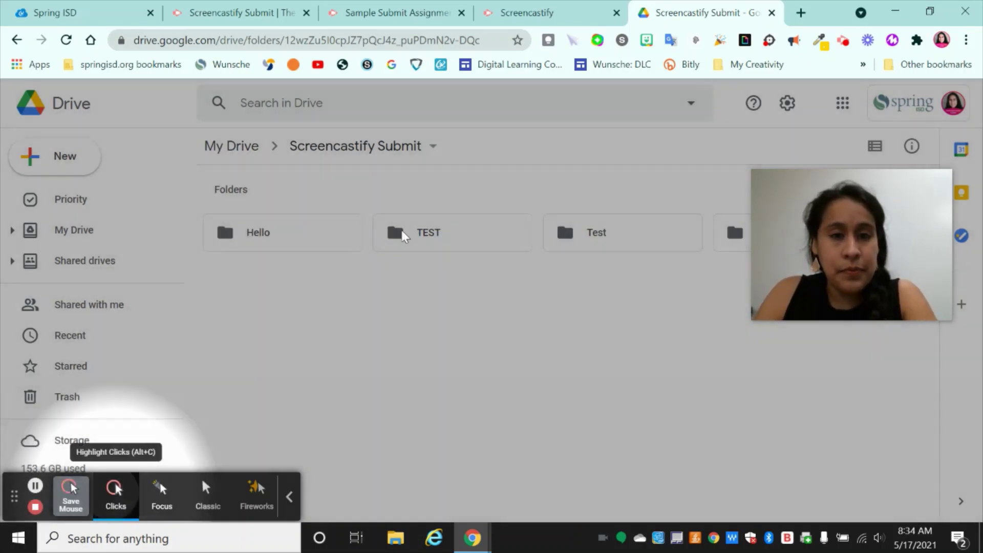
# Step: Return to the live assignment in Screencastify with click highlighting on, copy its share link and open the assignment preview
pyautogui.click(113, 494)
pyautogui.click(528, 12)
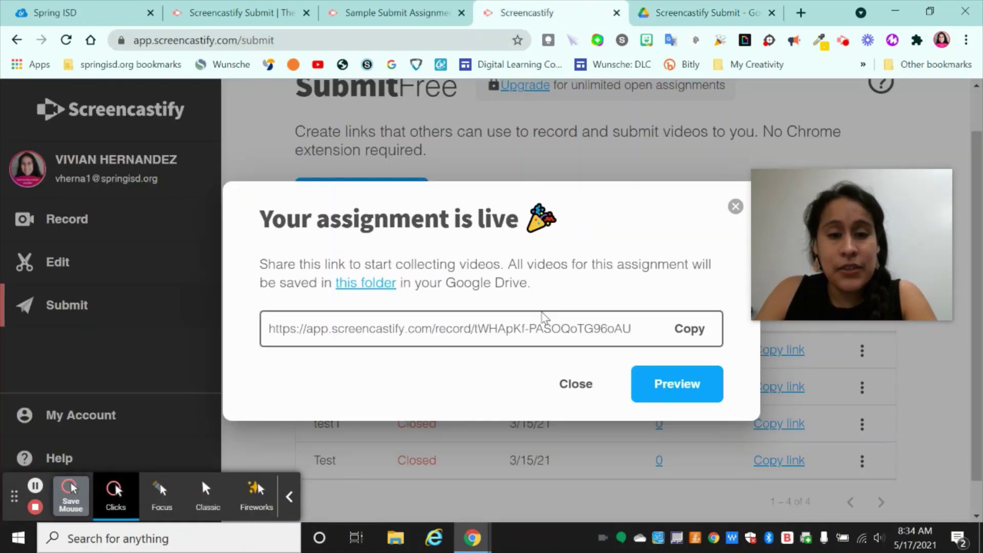
pyautogui.click(693, 330)
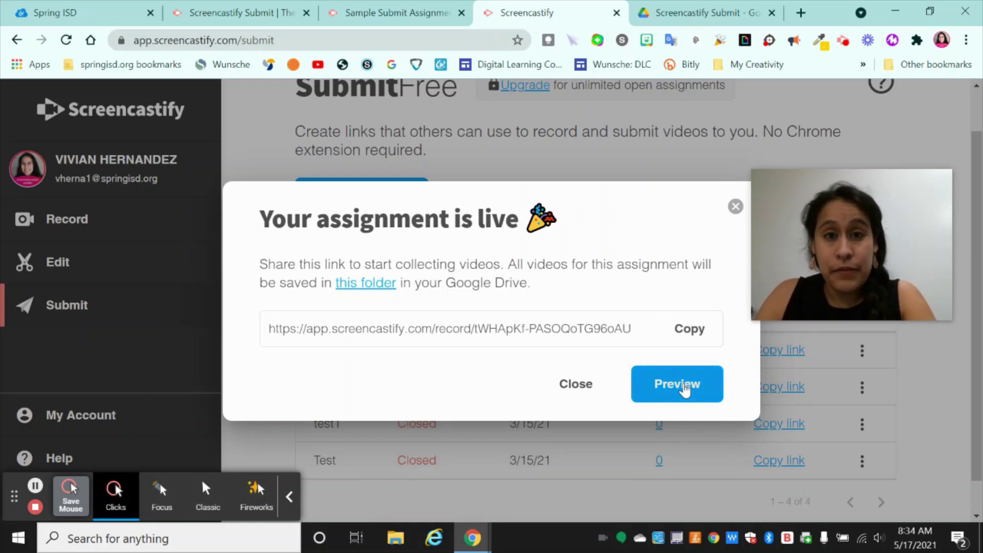
pyautogui.click(684, 389)
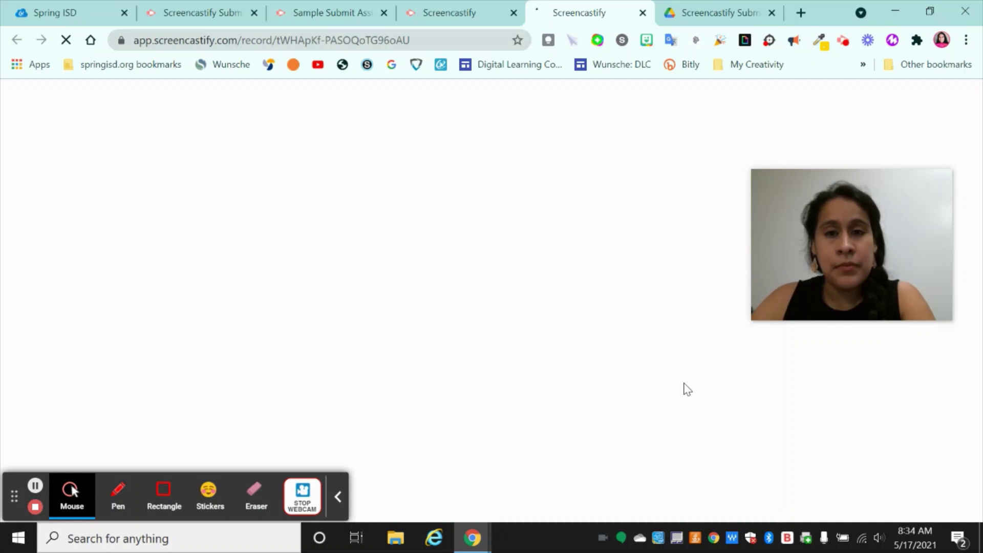
pyautogui.click(37, 489)
pyautogui.click(37, 489)
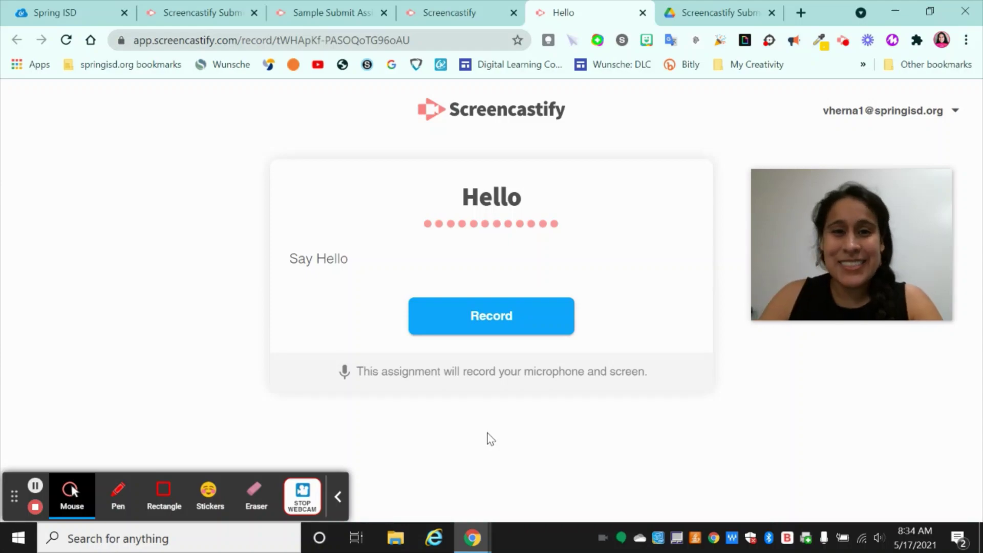
pyautogui.click(35, 507)
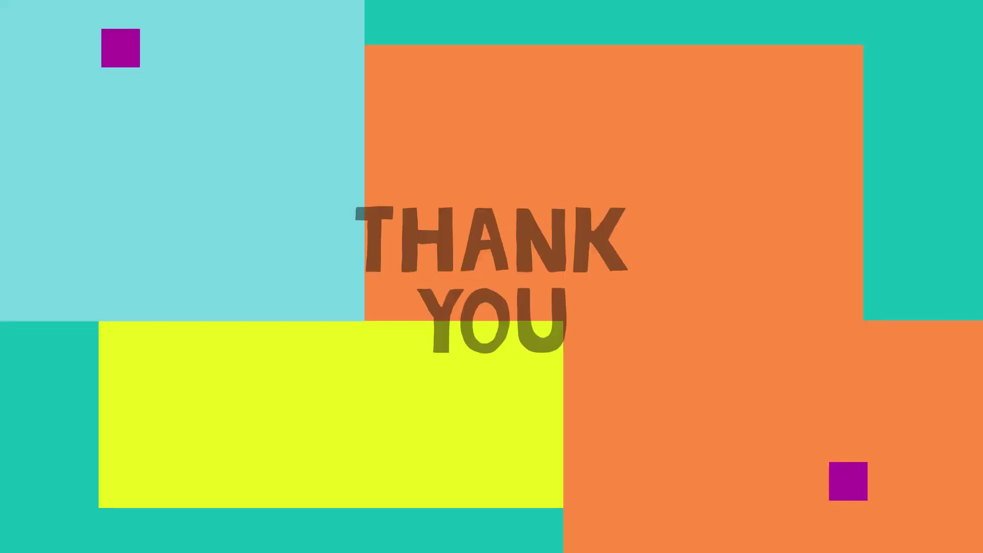